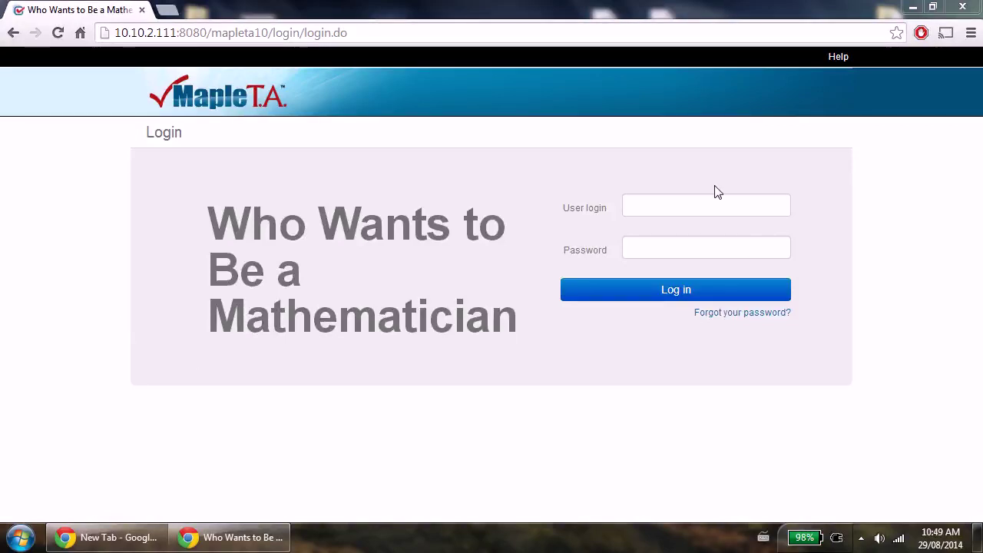
# Log in to Maple T.A. with the teacher account's username and password.
pyautogui.click(695, 201)
pyautogui.write('mapleso')
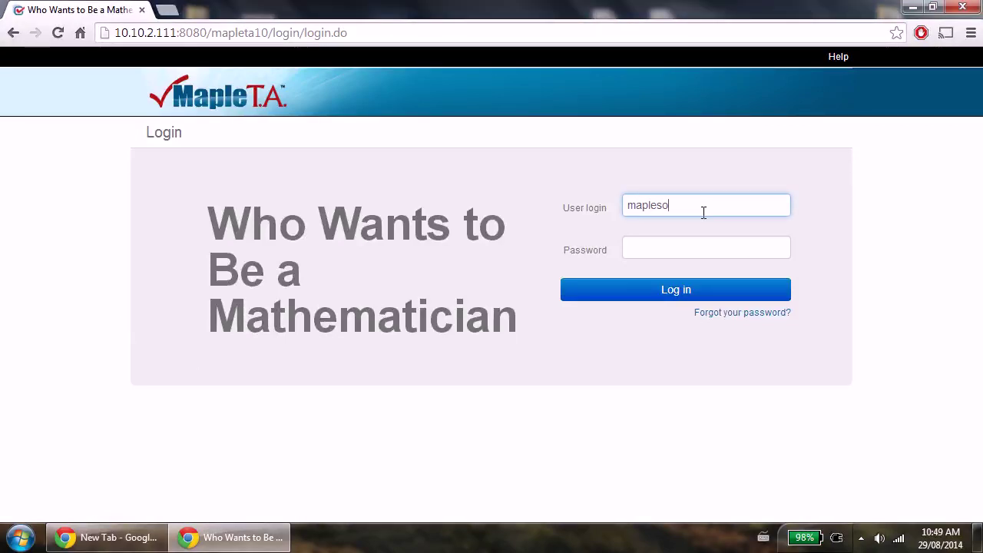
pyautogui.write('ftteacher')
pyautogui.press('Tab')
pyautogui.write('password')
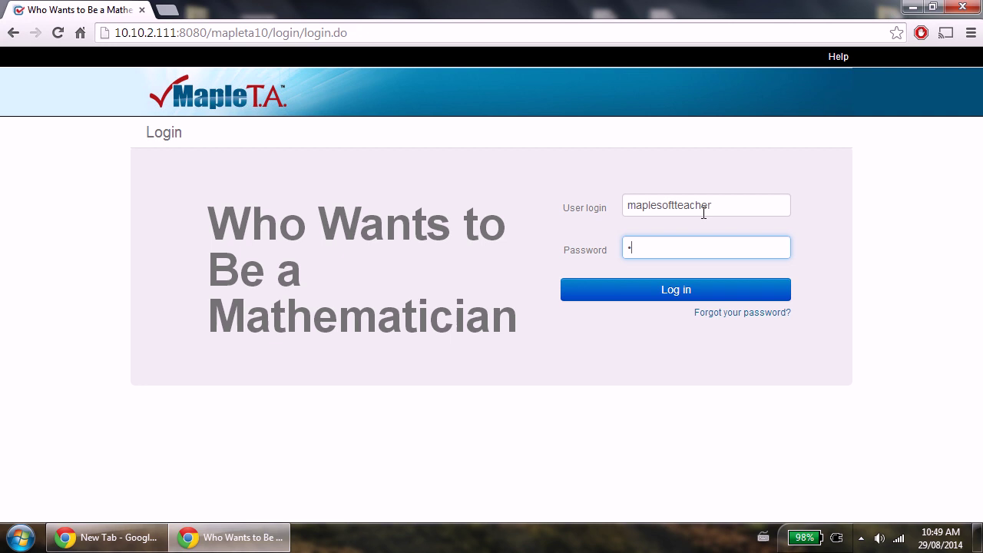
pyautogui.press('Return')
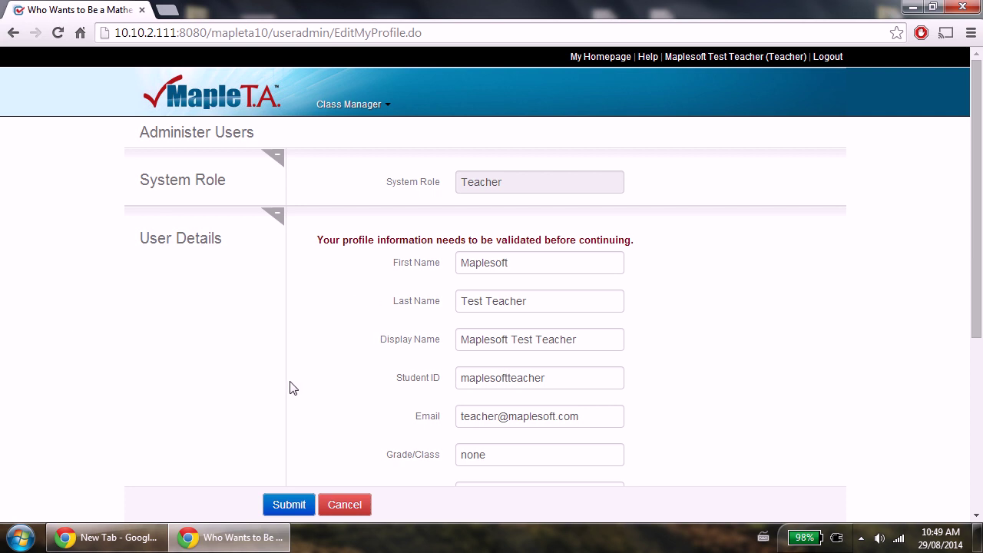
# Submit the profile validation form to continue to My Homepage.
pyautogui.scroll(-3, 248, 347)
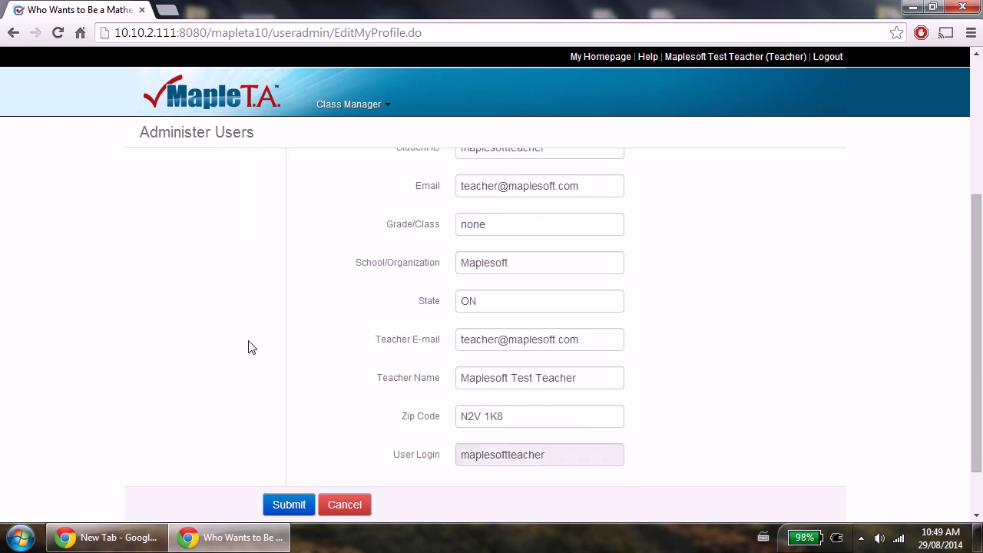
pyautogui.click(288, 505)
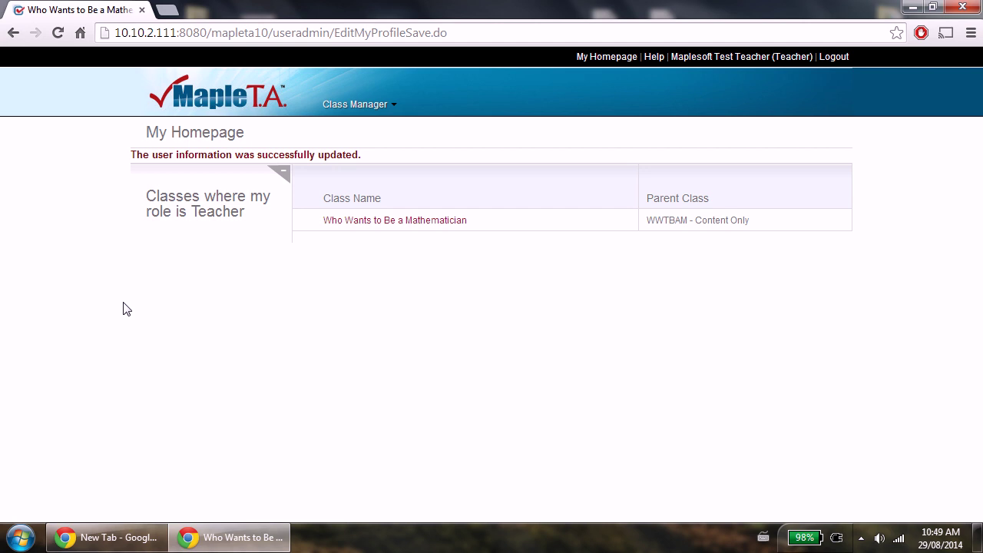
pyautogui.click(742, 61)
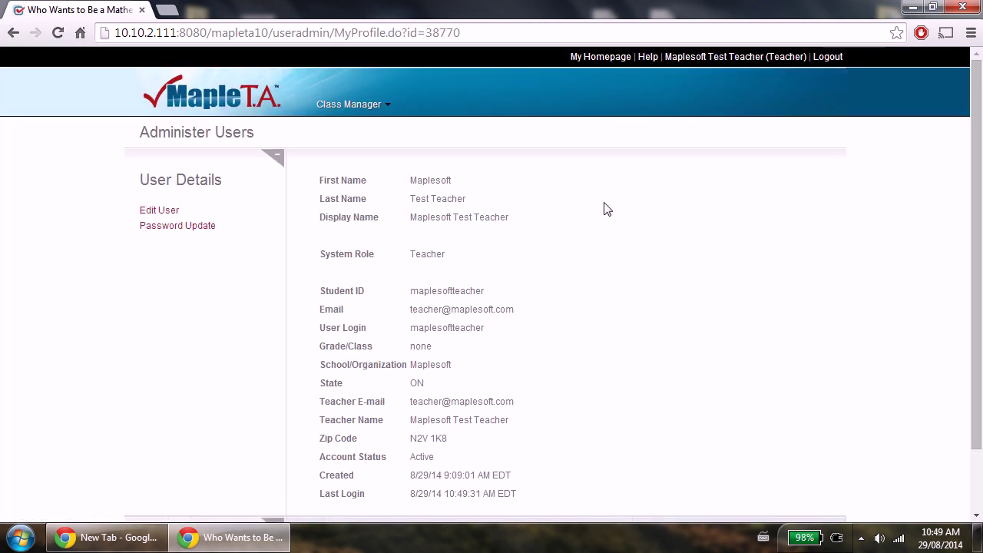
pyautogui.click(170, 211)
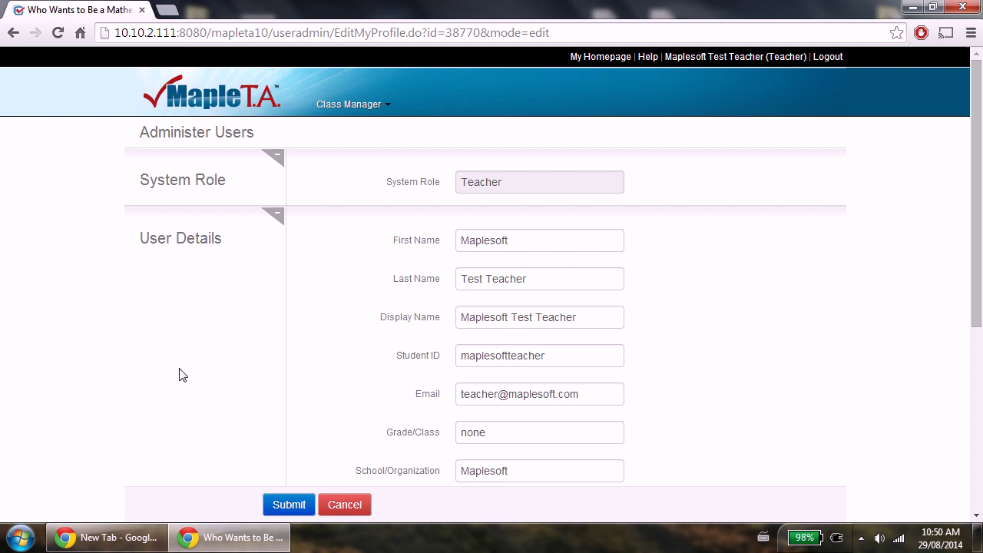
pyautogui.click(296, 505)
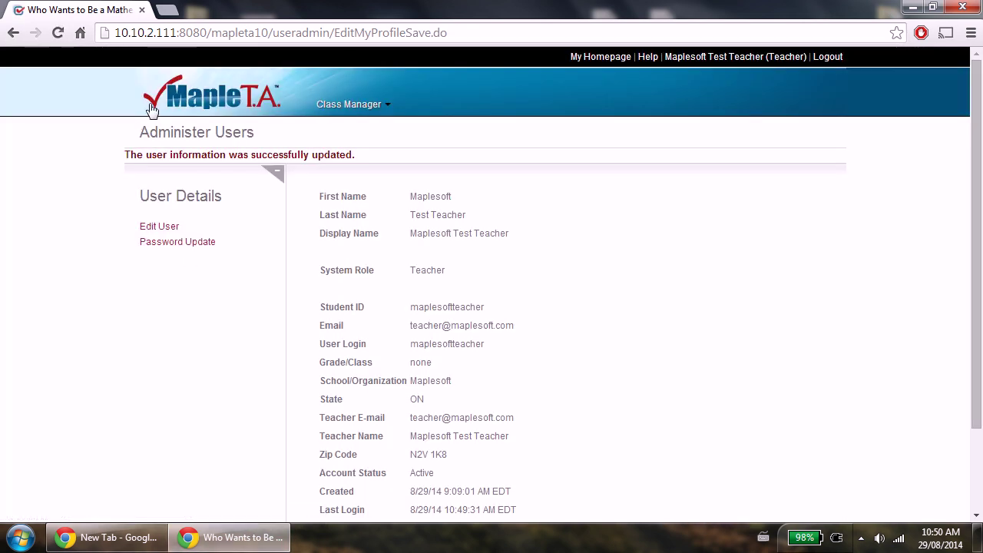
pyautogui.click(165, 96)
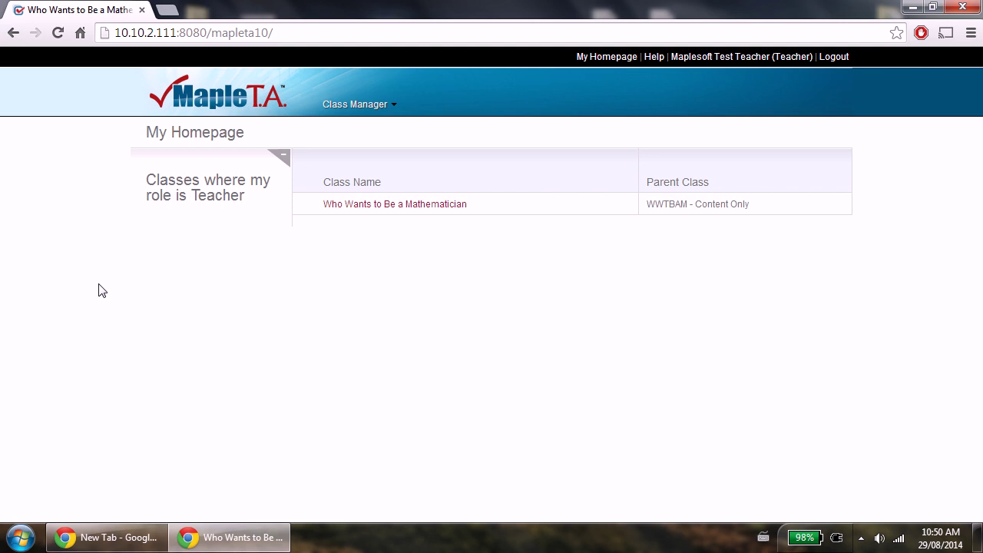
# Open the Who Wants to Be a Mathematician class homepage.
pyautogui.click(392, 209)
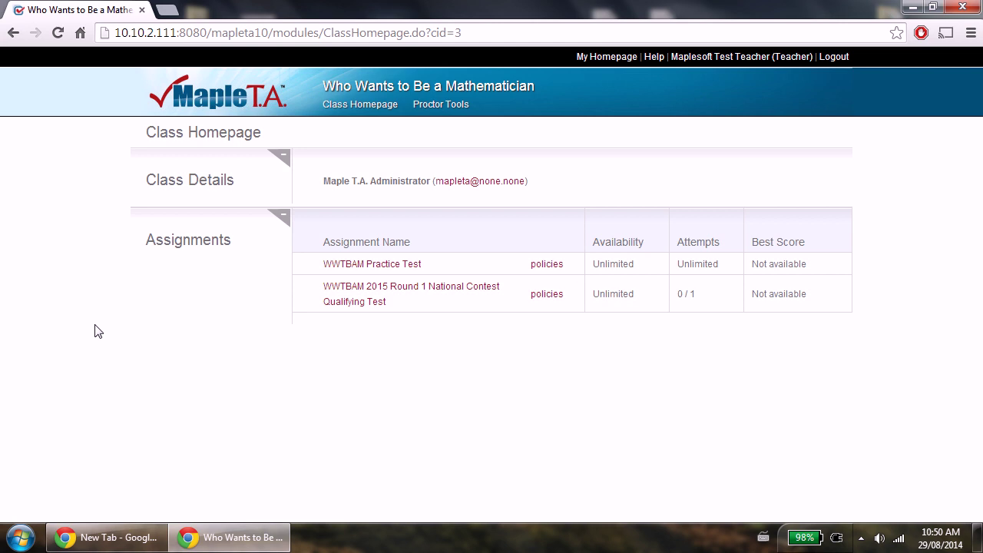
# In Proctor Tools, search for students matching wwt001 and review the listed accounts.
pyautogui.click(452, 114)
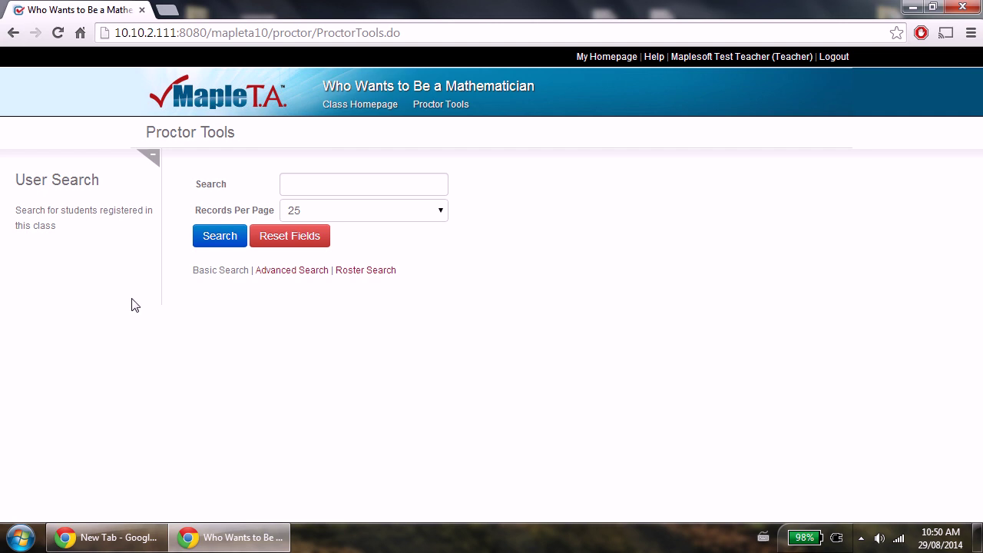
pyautogui.click(339, 184)
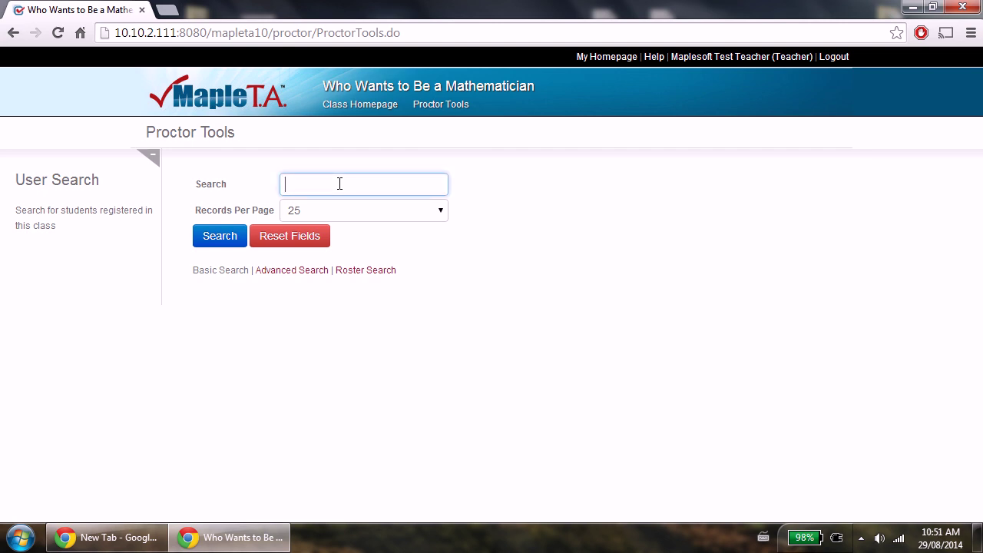
pyautogui.write('wwt001')
pyautogui.click(216, 240)
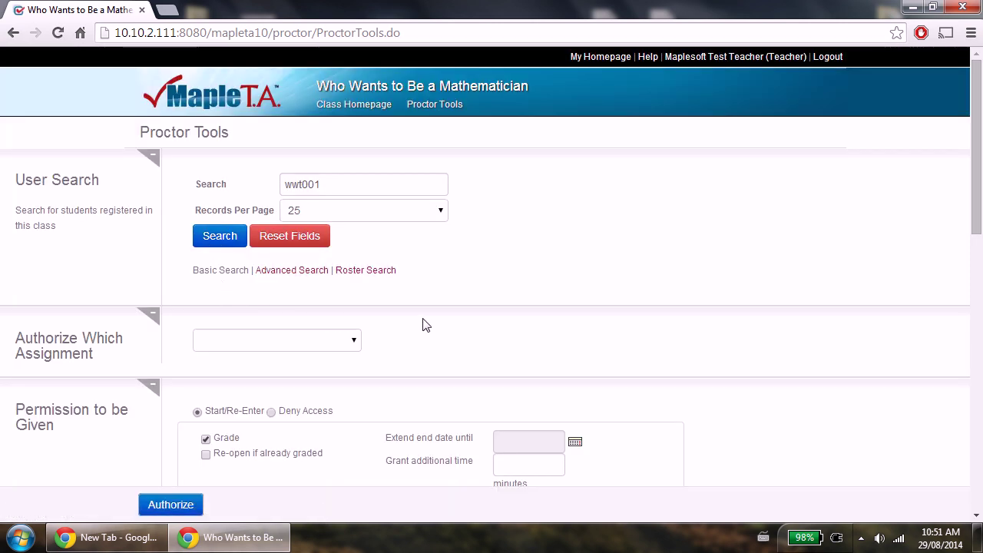
pyautogui.scroll(-5, 436, 296)
pyautogui.scroll(-1, 435, 307)
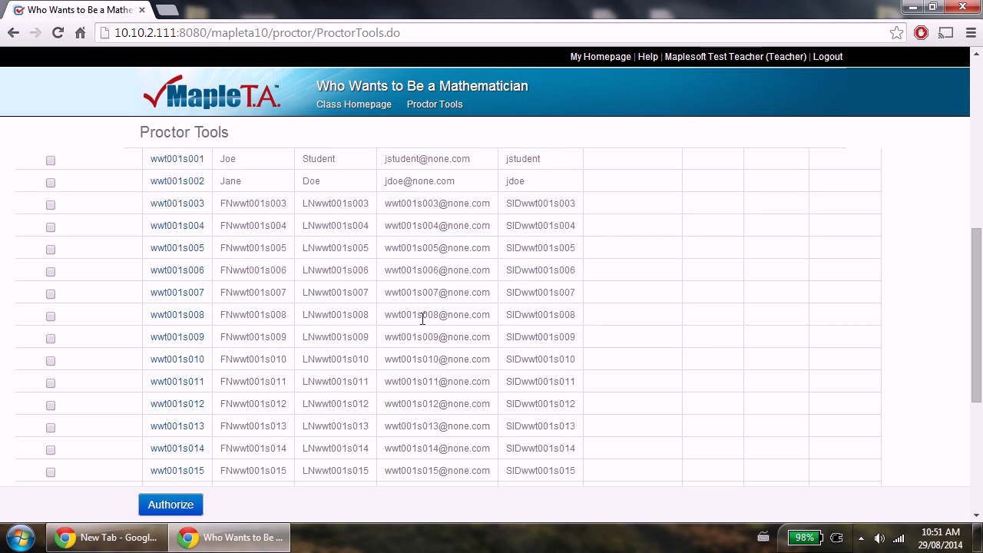
pyautogui.scroll(5, 423, 323)
pyautogui.scroll(1, 421, 326)
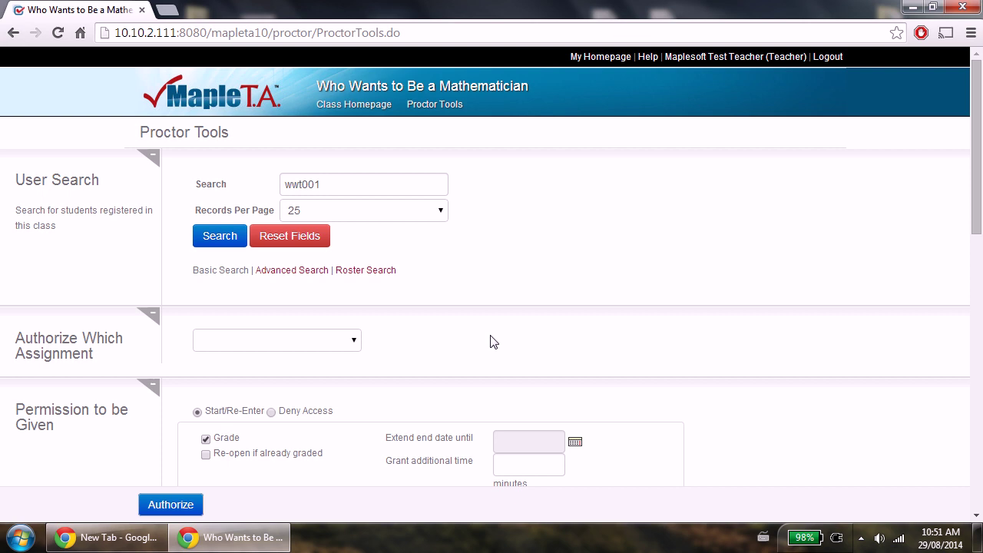
# Select WWTBAM 2015 Round 1 National Contest Qualifying Test in the Authorize Which Assignment list.
pyautogui.click(351, 345)
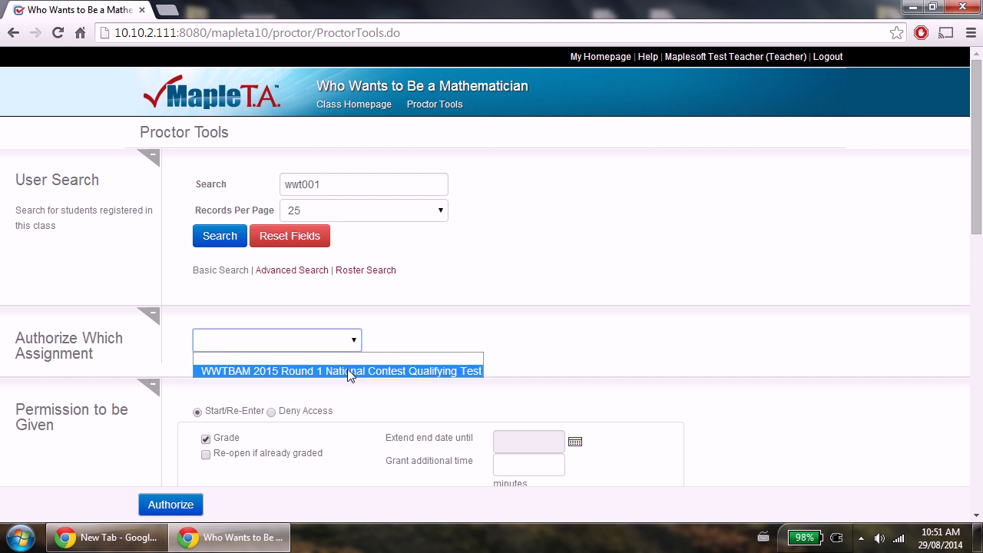
pyautogui.click(351, 371)
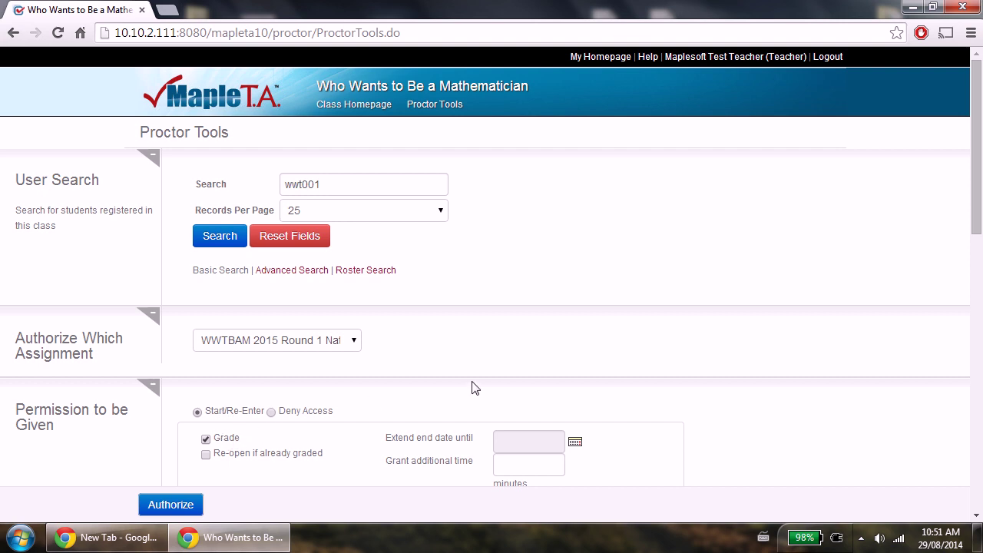
# Tick Set Permission for students wwt001s003 through wwt001s007 and authorize them.
pyautogui.scroll(-3, 745, 299)
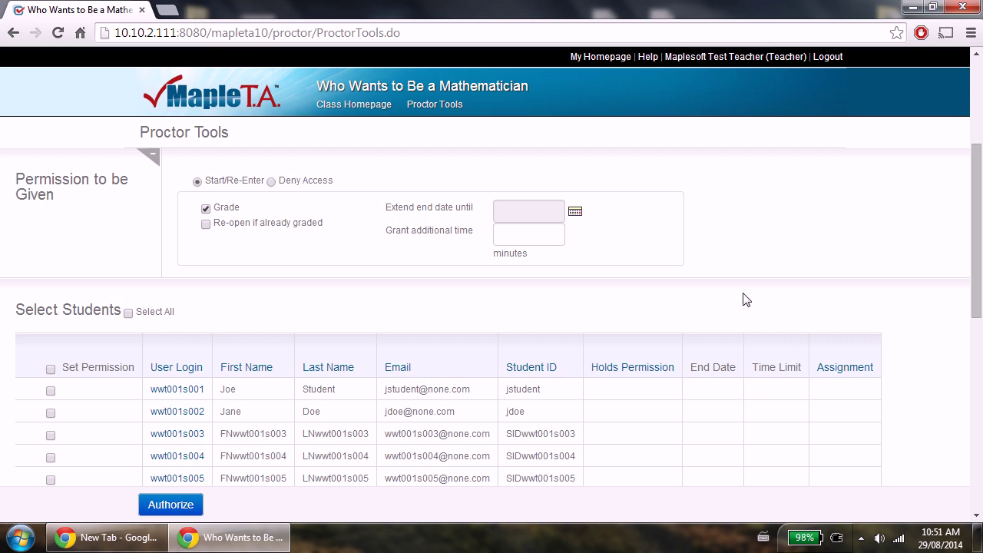
pyautogui.scroll(-2, 745, 299)
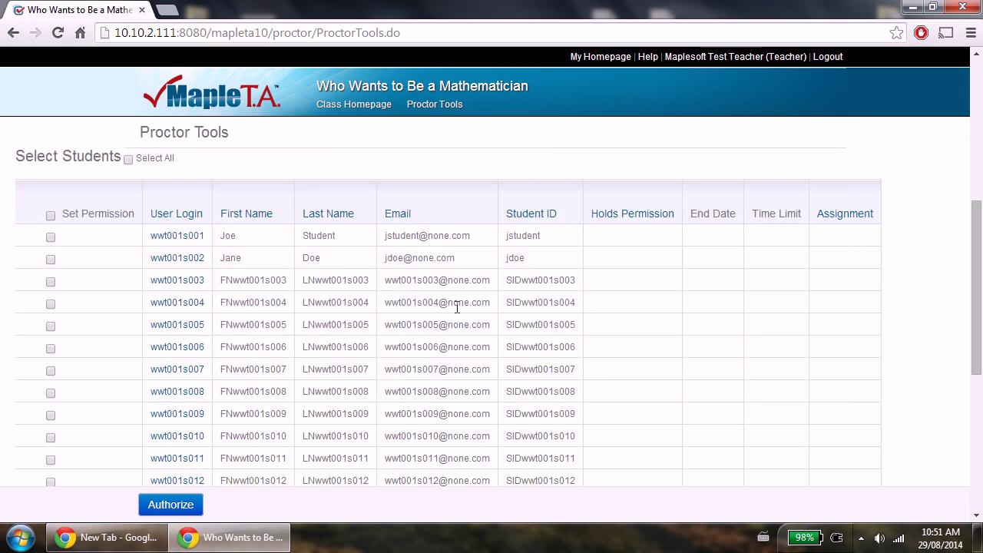
pyautogui.click(50, 282)
pyautogui.click(51, 305)
pyautogui.click(51, 326)
pyautogui.click(51, 348)
pyautogui.click(51, 371)
pyautogui.click(170, 507)
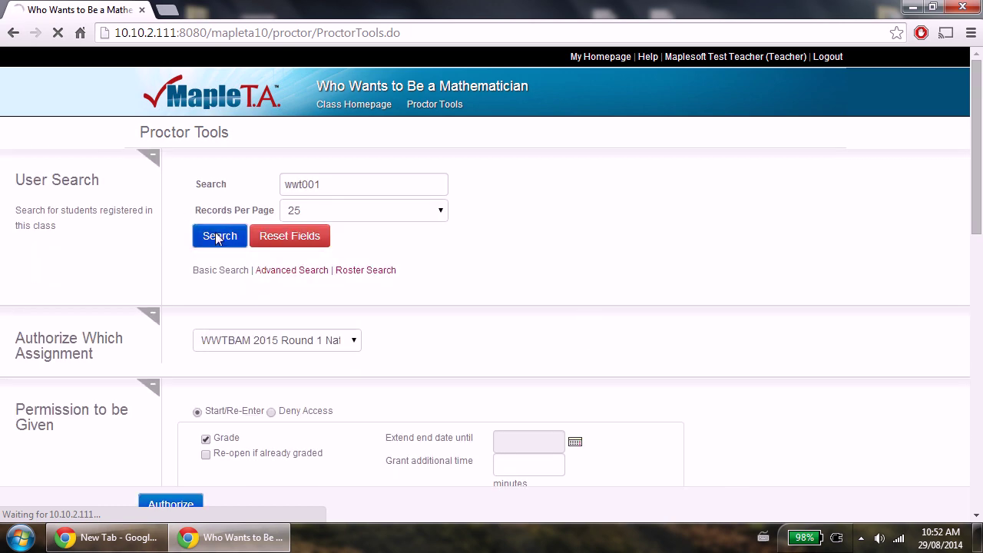
# Check the Holds Permission column shows Start and Grade for the five students.
pyautogui.scroll(-6, 461, 270)
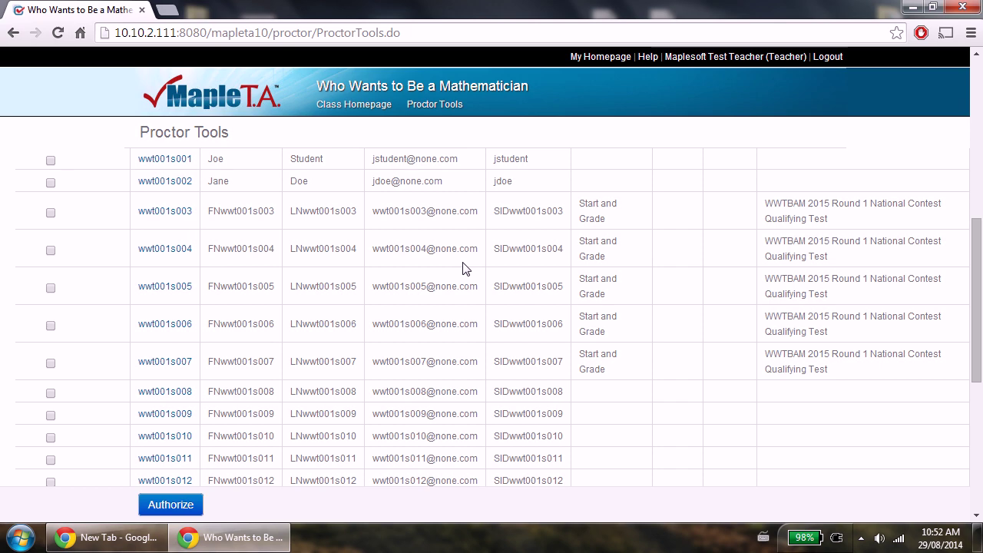
# Return to My Homepage via the Maple T.A. logo.
pyautogui.click(199, 99)
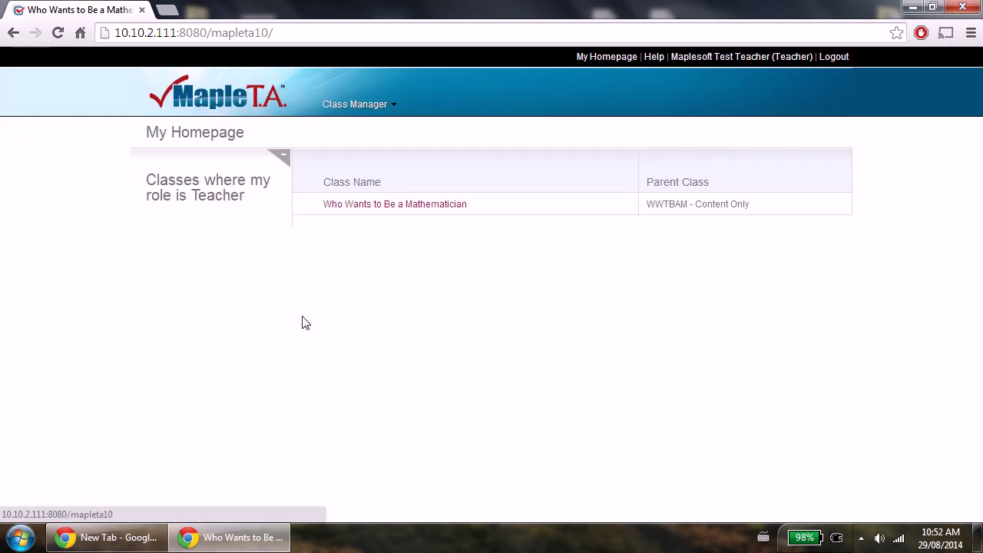